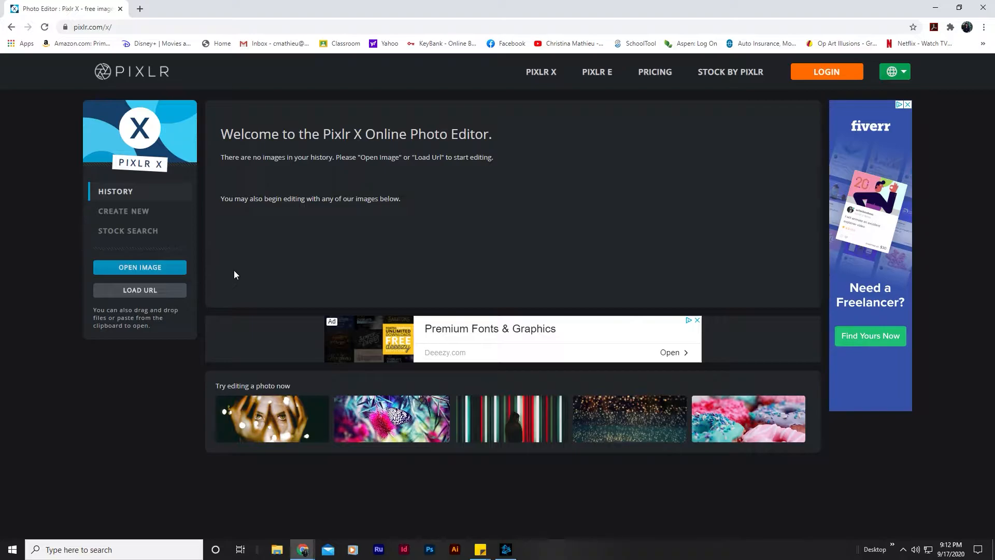
Open DSC_0264 from Downloads at the Full HD size, max 1920 px, and dismiss the ad banner.
click(145, 268)
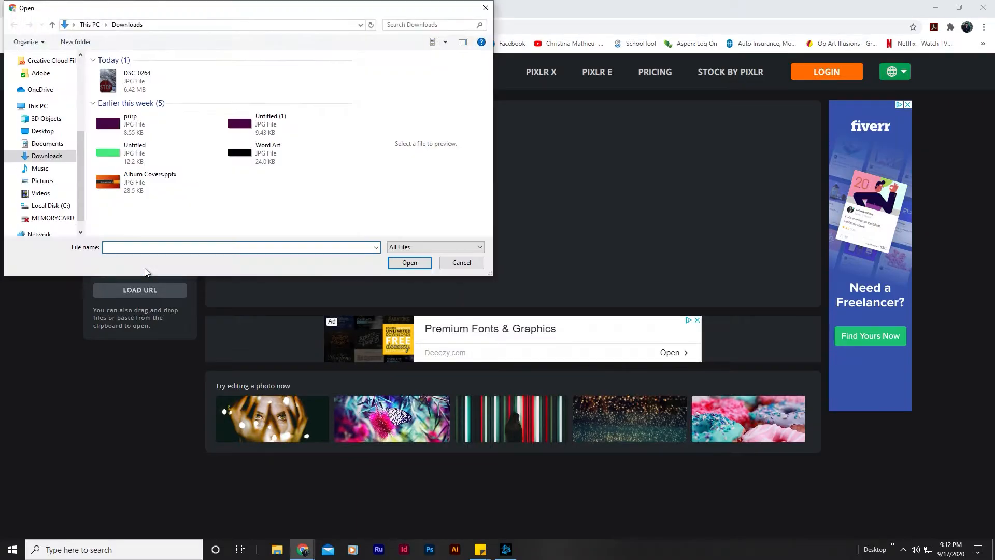
double_click(115, 81)
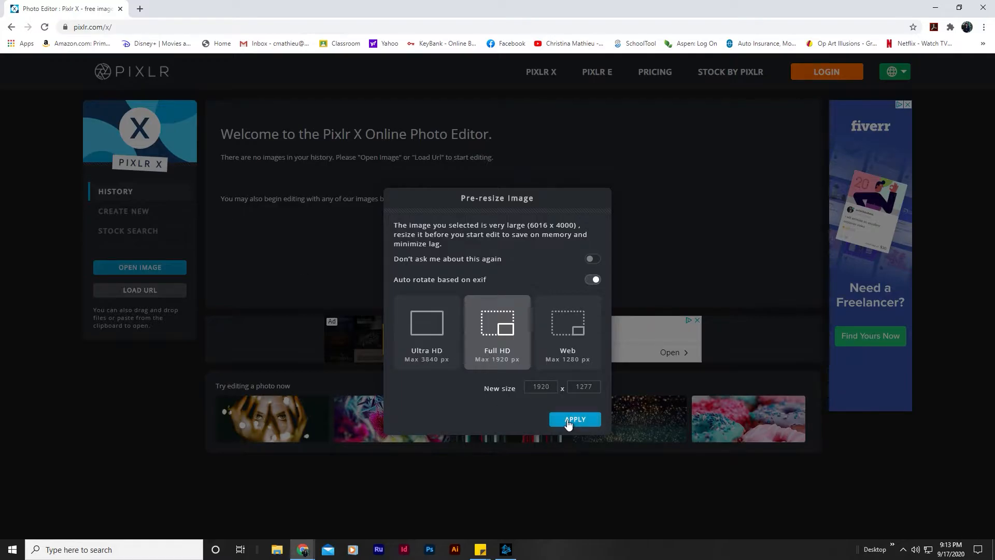
click(566, 420)
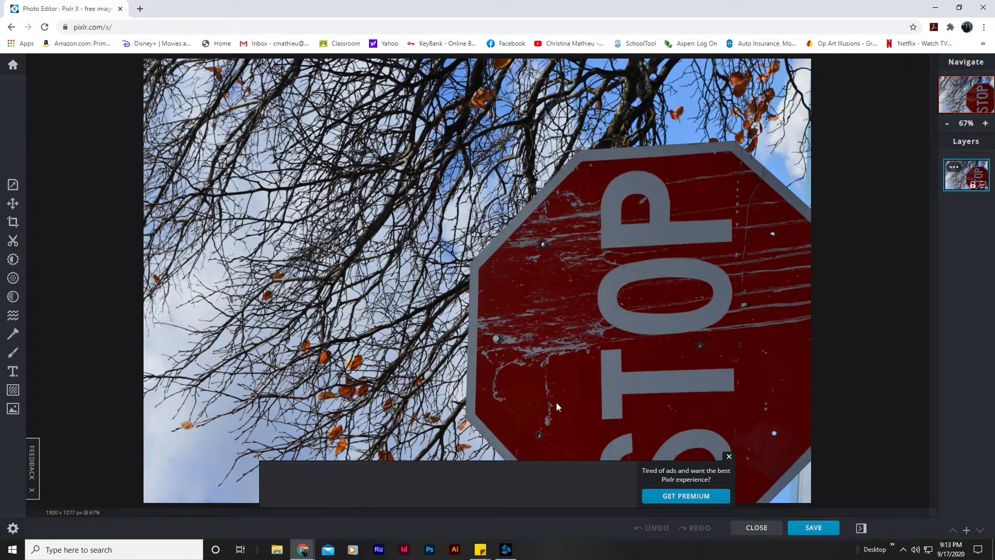
click(730, 458)
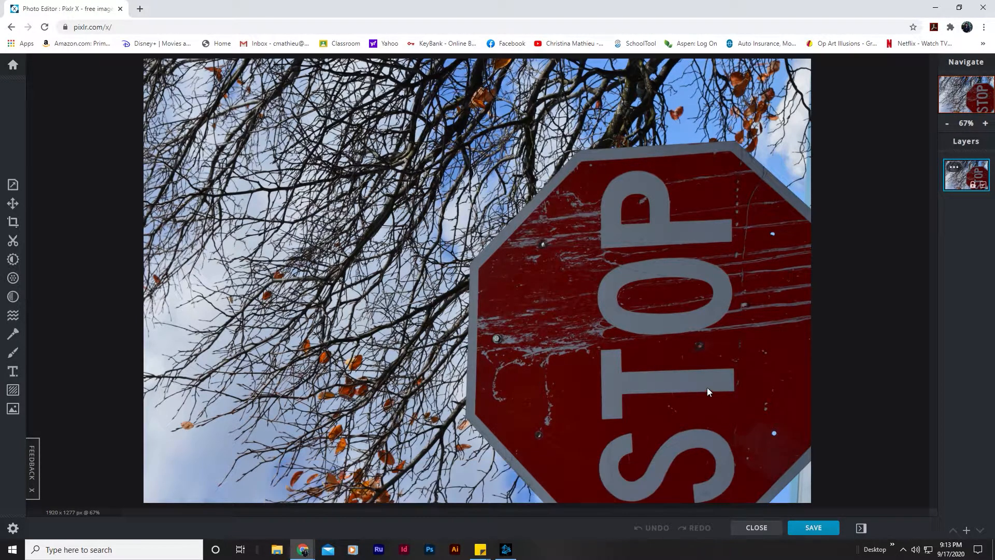
Rotate the photo 90 degrees clockwise so the stop sign reads upright.
scroll(575, 202, down, 3)
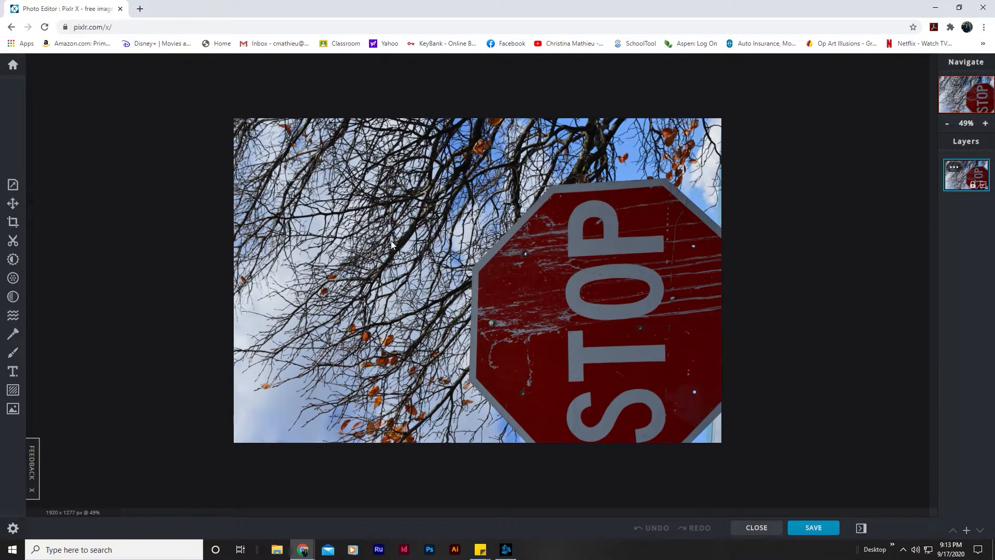
click(13, 185)
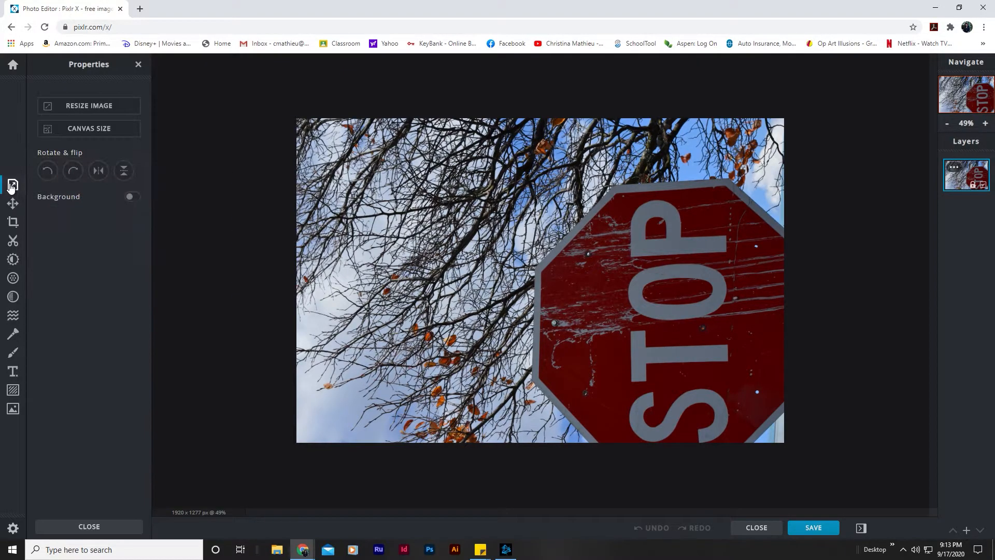
click(72, 171)
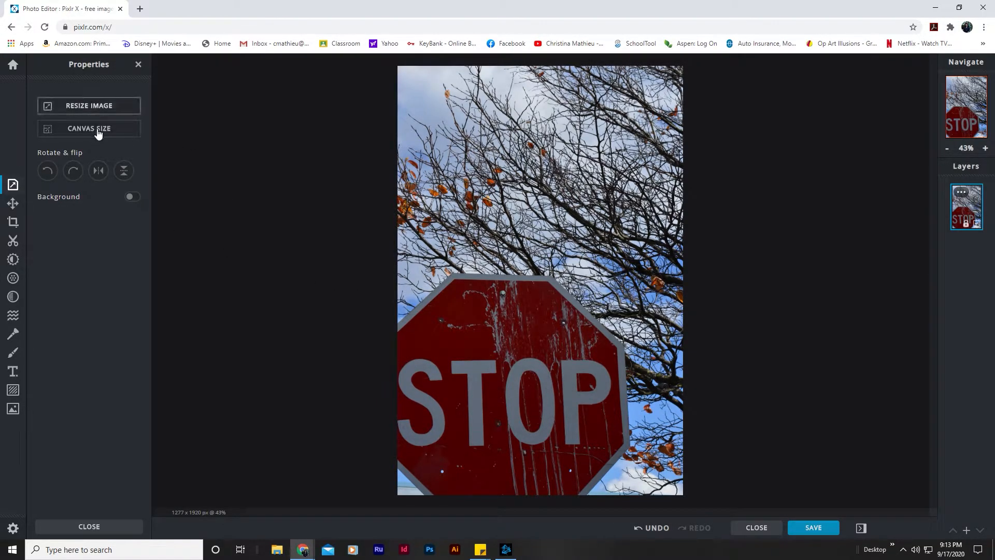
click(138, 64)
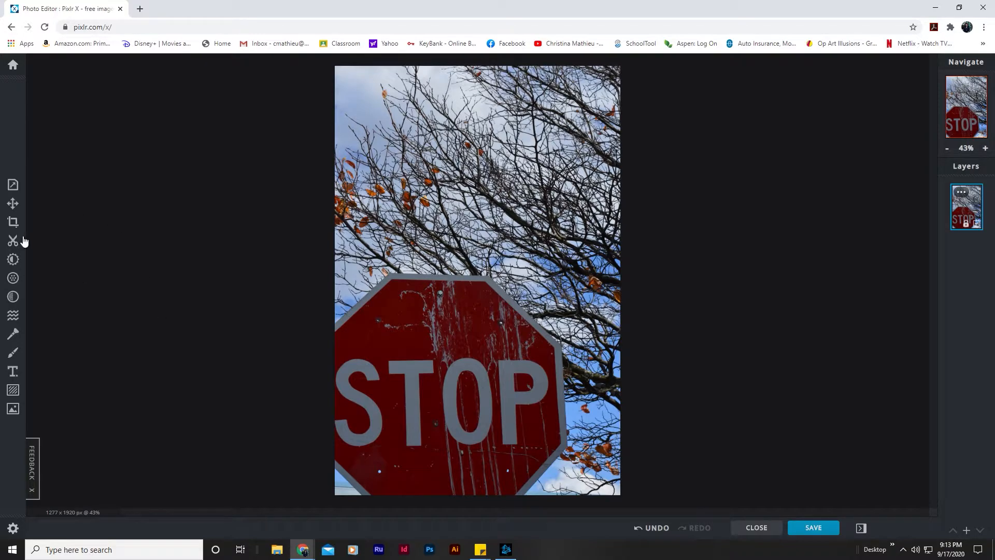
Duplicate the locked photo layer.
click(13, 204)
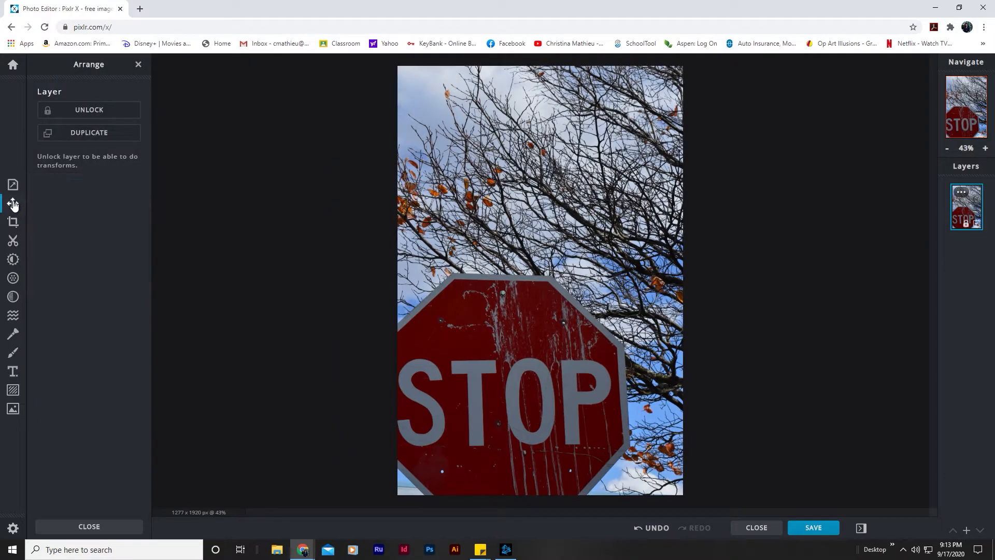
click(82, 133)
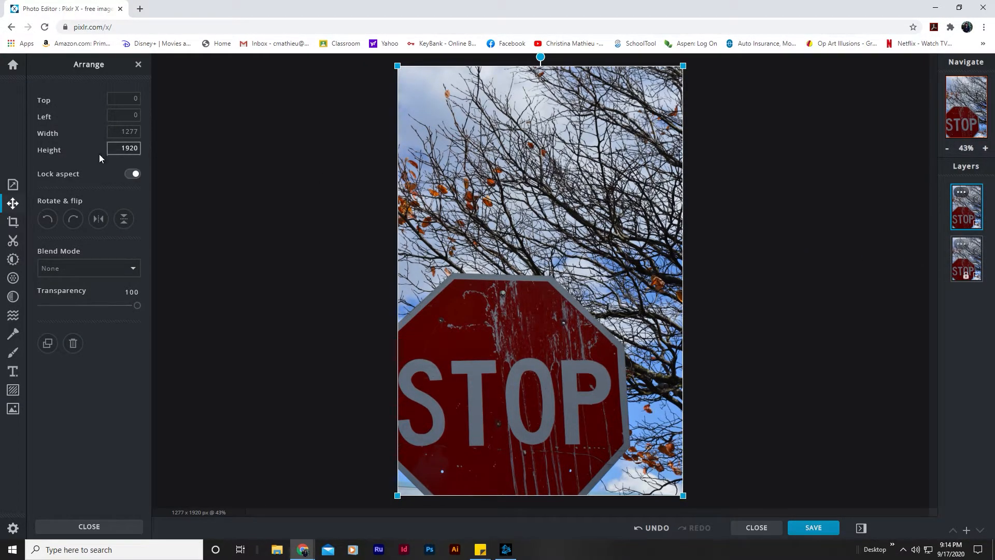
click(137, 64)
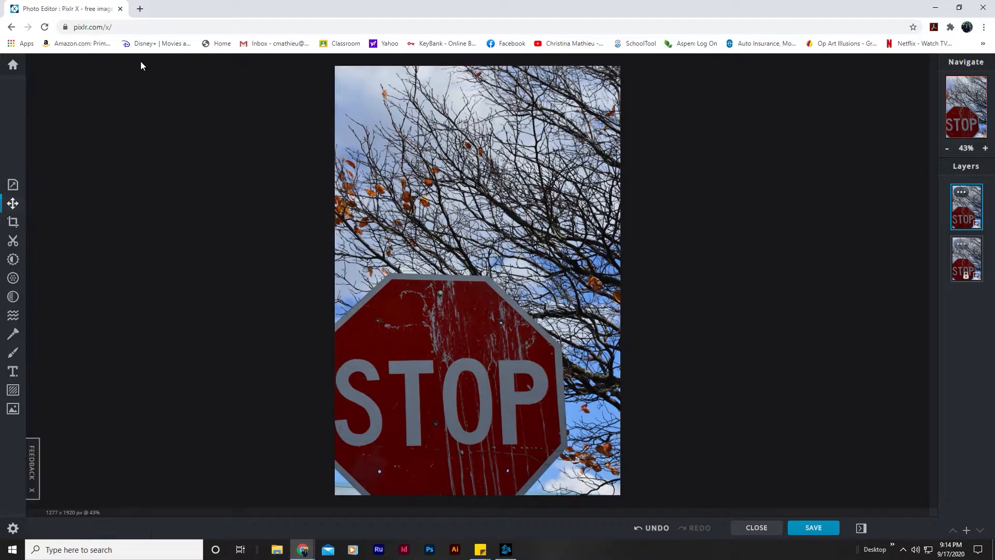
click(14, 263)
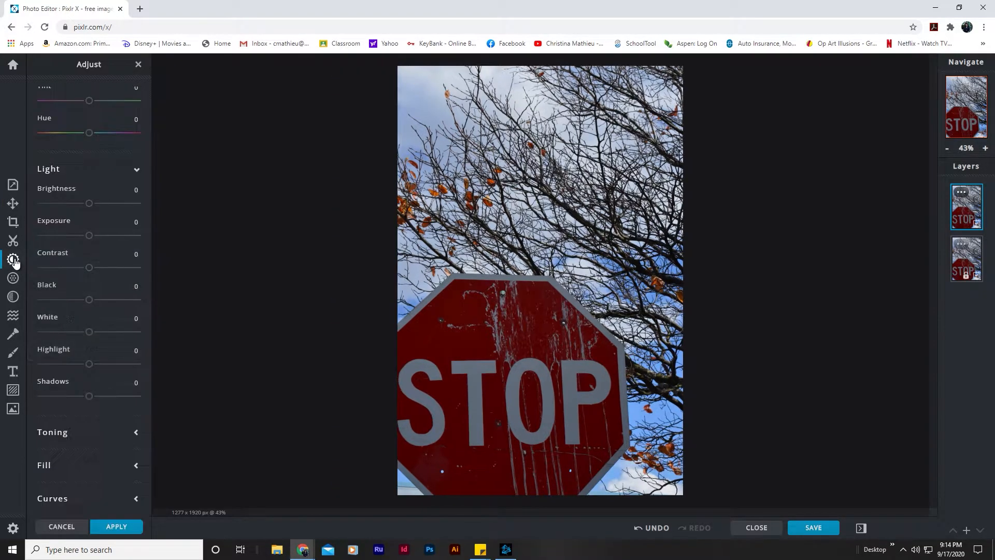
scroll(104, 187, up, 5)
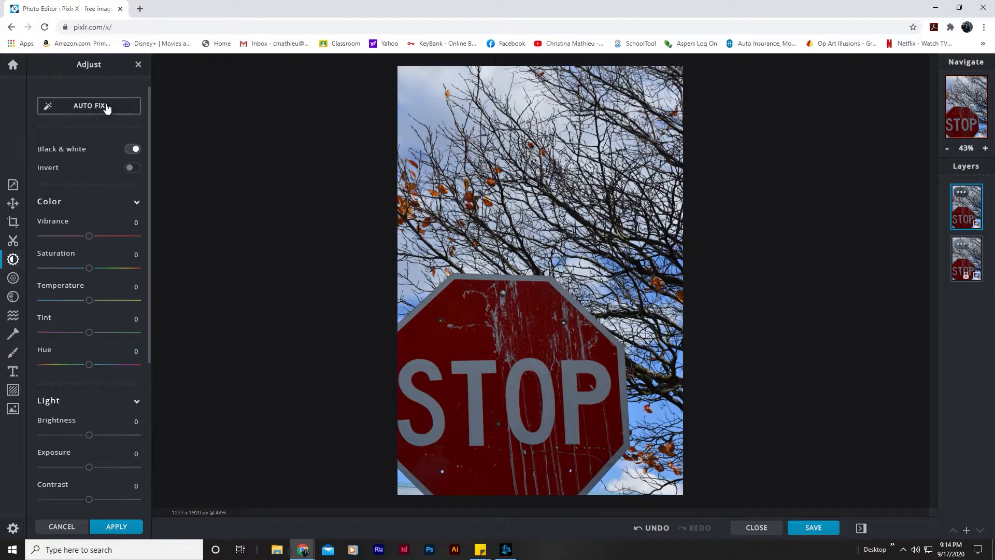
click(131, 149)
click(113, 526)
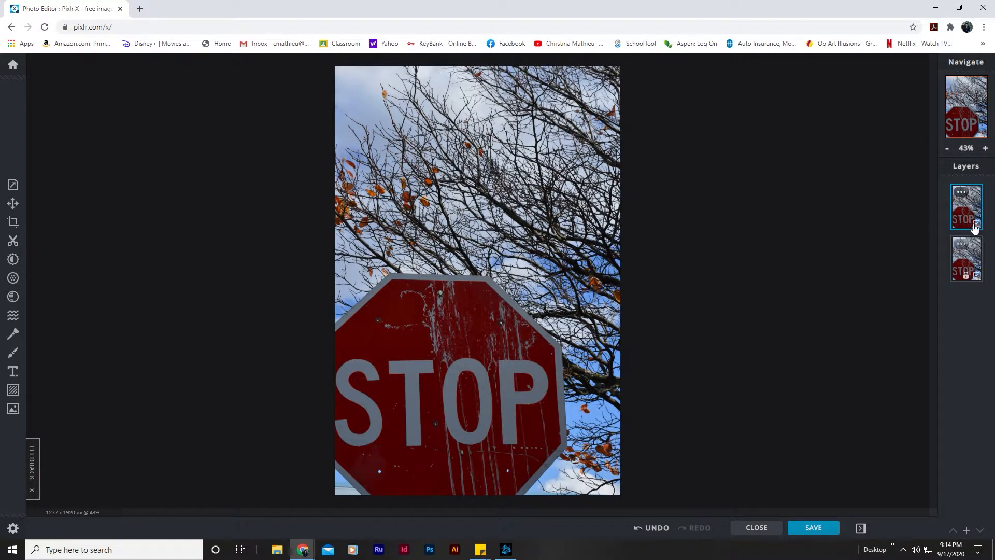
Convert the duplicate layer to black and white with contrast 12 and highlight 8, and apply the adjustments.
click(14, 261)
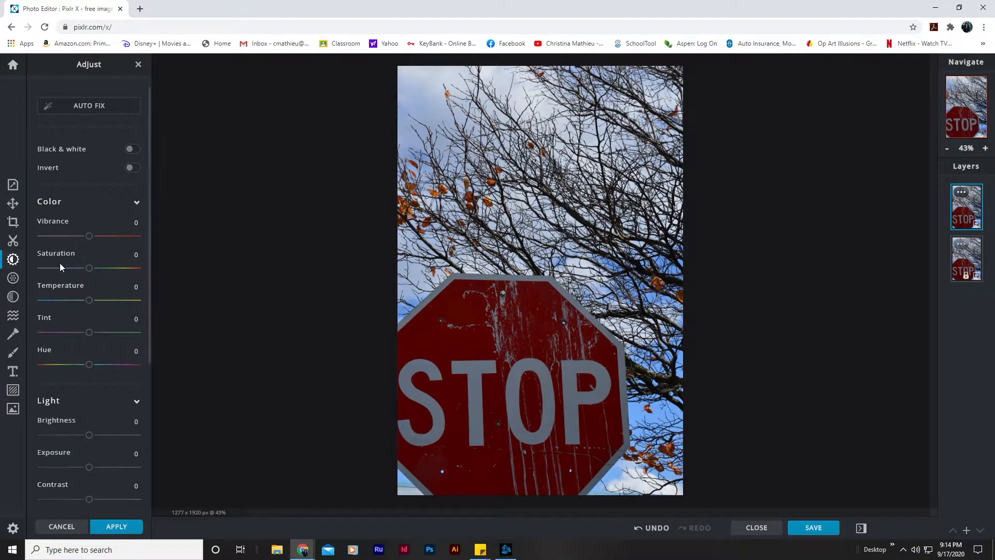
click(133, 148)
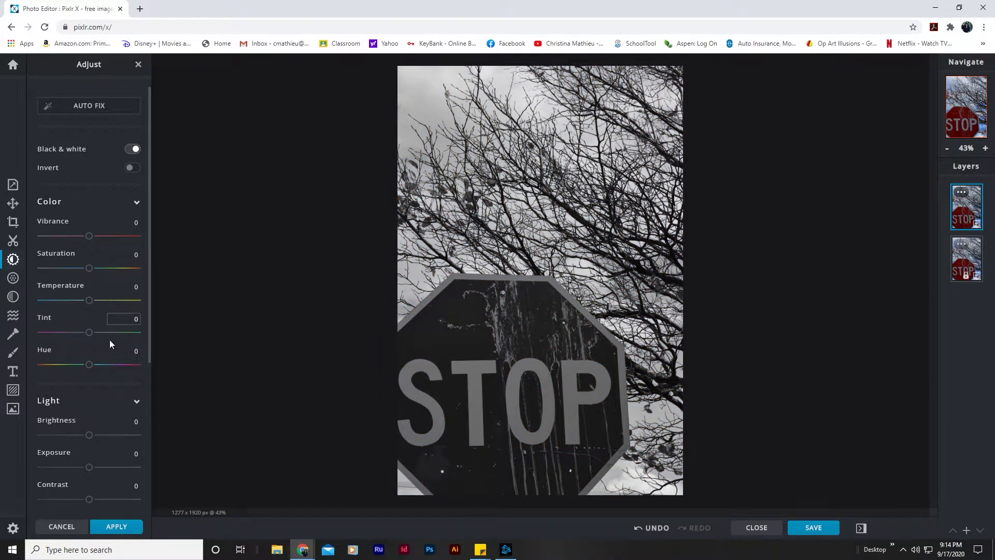
scroll(110, 339, down, 2)
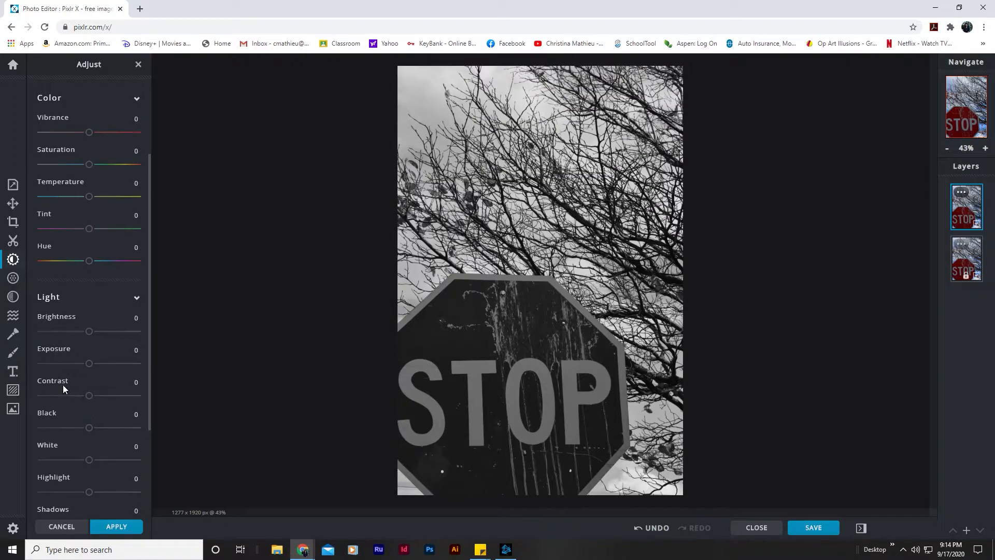
drag(90, 396, 96, 397)
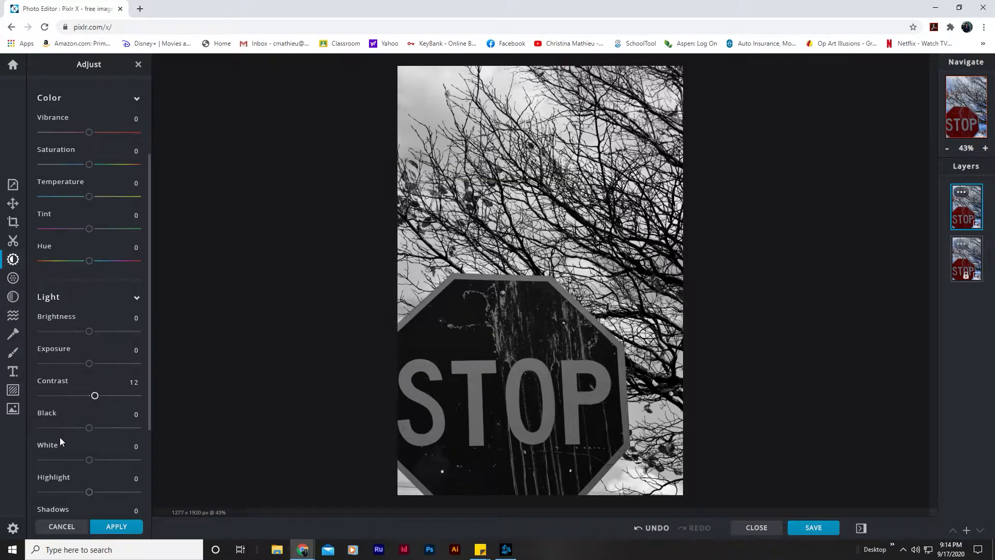
scroll(64, 452, down, 2)
drag(89, 388, 93, 390)
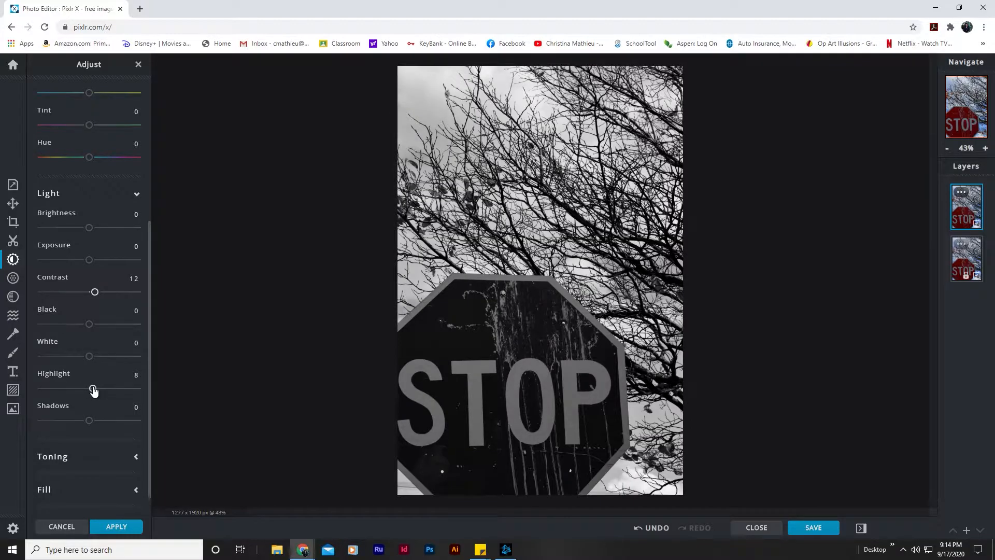
click(112, 525)
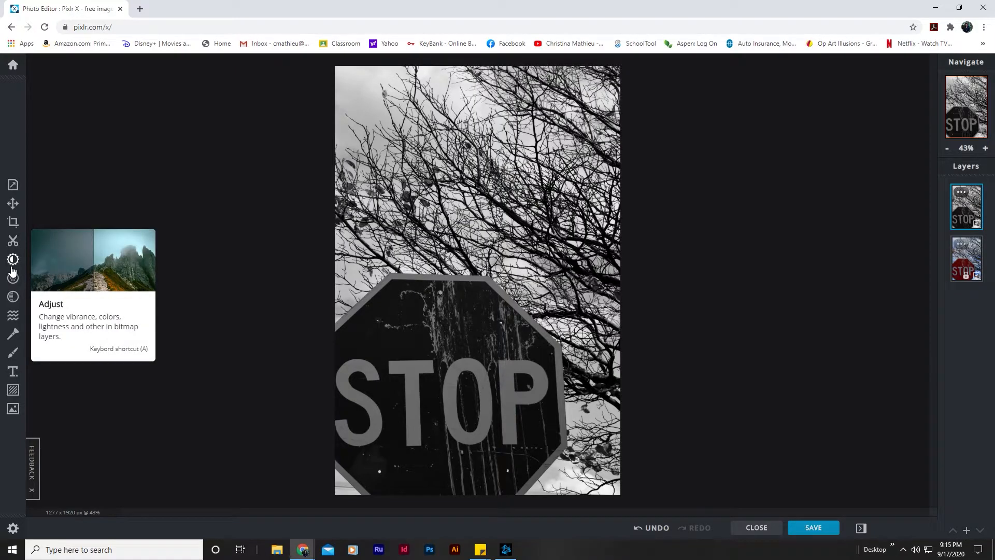
Set up the eraser with a size of 90 px and a softness of 18%.
click(14, 354)
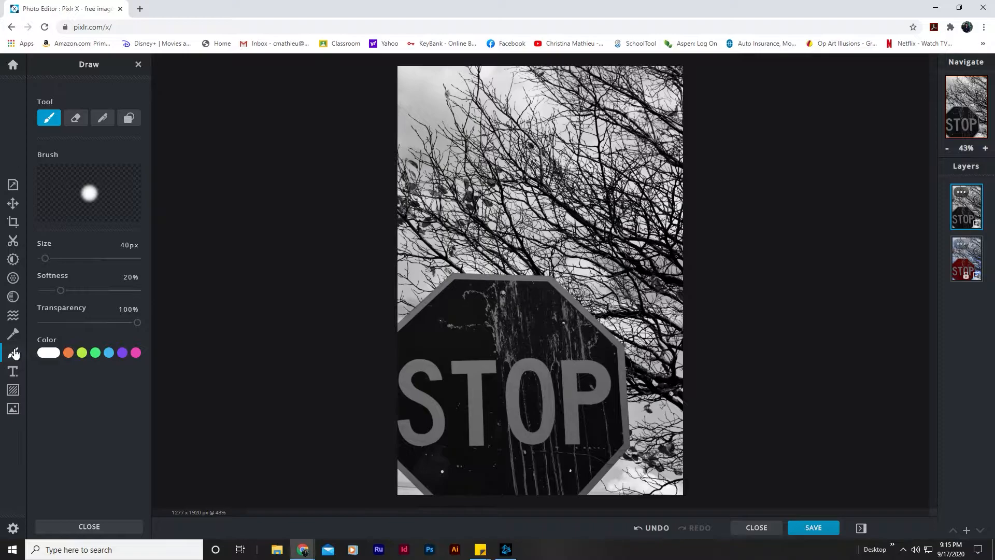
click(76, 119)
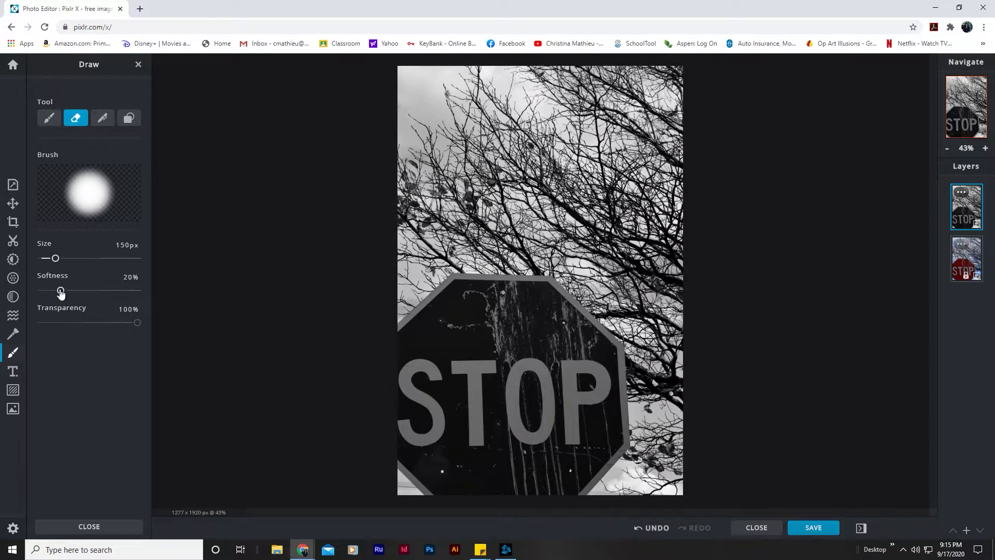
drag(60, 290, 41, 291)
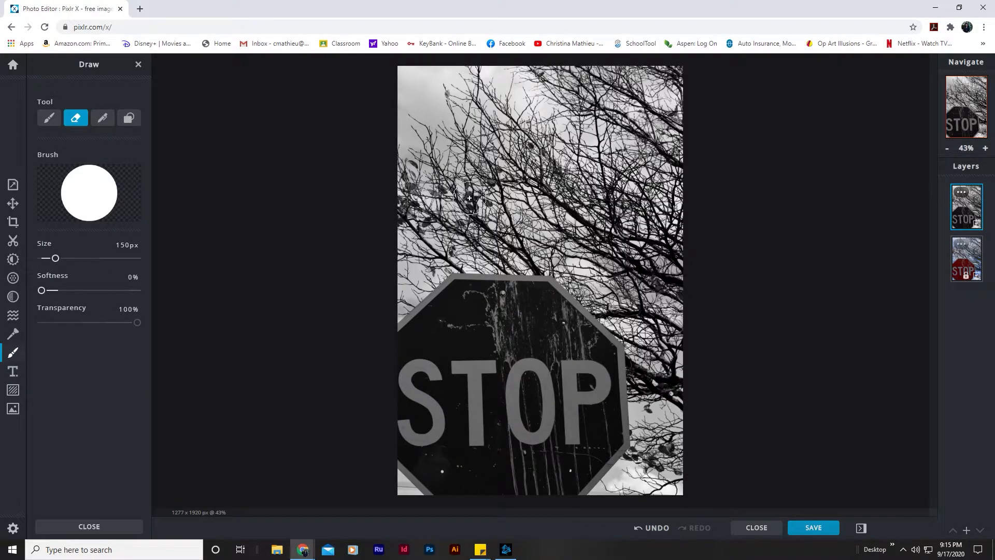
mouse_move(41, 290)
mouse_down()
mouse_move(58, 291)
mouse_move(49, 258)
mouse_up()
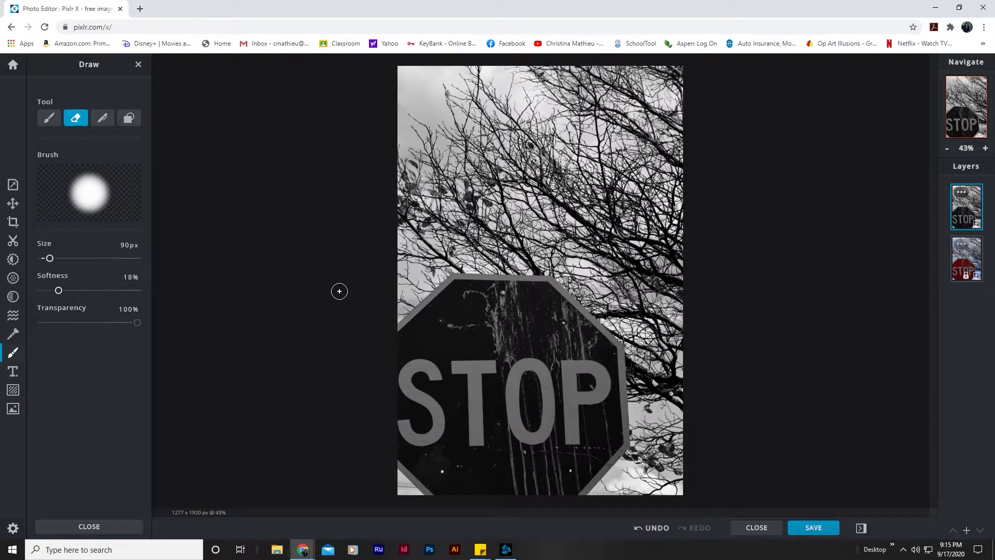
Try an eraser stroke across the branches just above the stop sign and undo it.
mouse_move(341, 274)
mouse_down()
mouse_move(425, 274)
mouse_move(413, 266)
mouse_move(496, 238)
mouse_move(538, 243)
mouse_move(419, 258)
mouse_move(441, 222)
mouse_up()
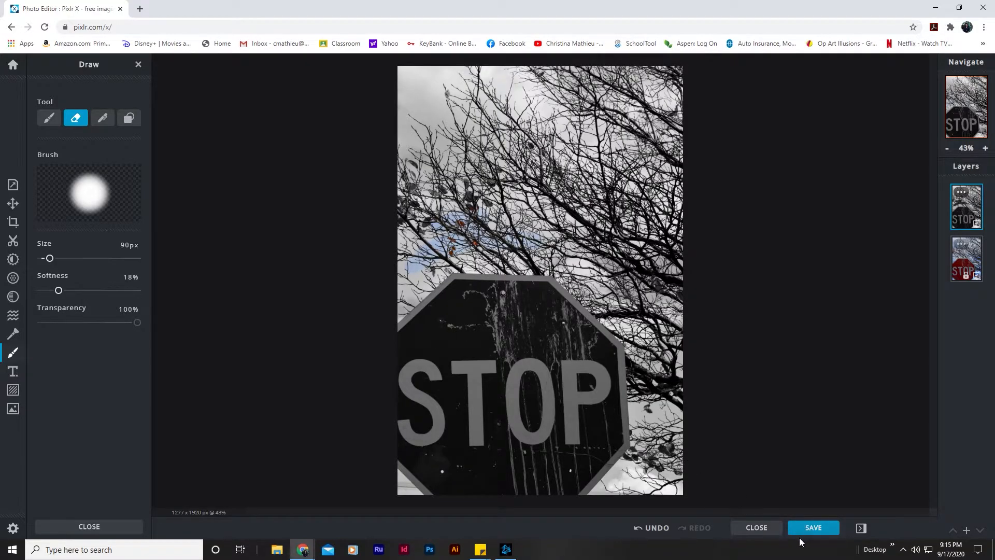
click(650, 527)
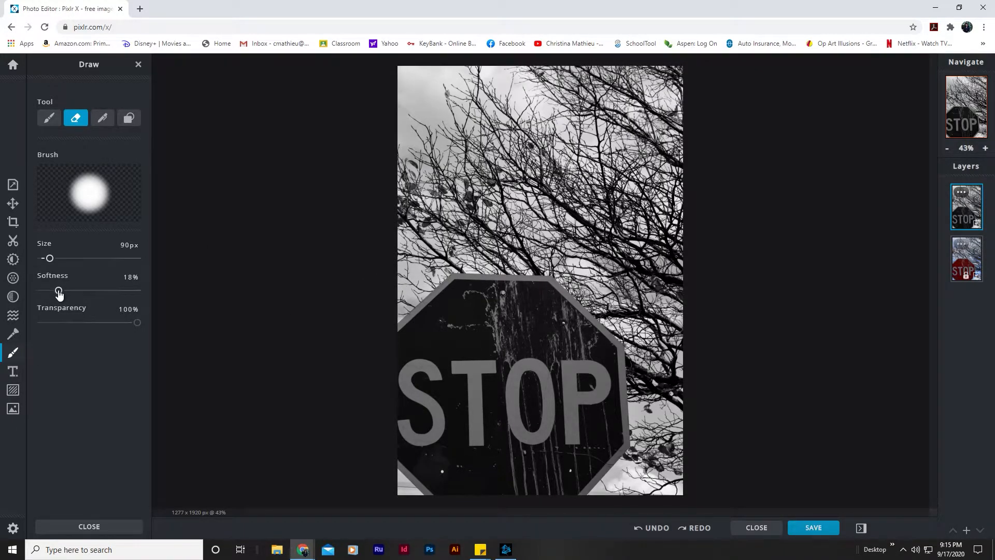
Set the eraser softness to 0% and erase the black-and-white layer over the sign's left and upper areas, undoing the stroke that strays outside the sign.
drag(58, 292, 41, 291)
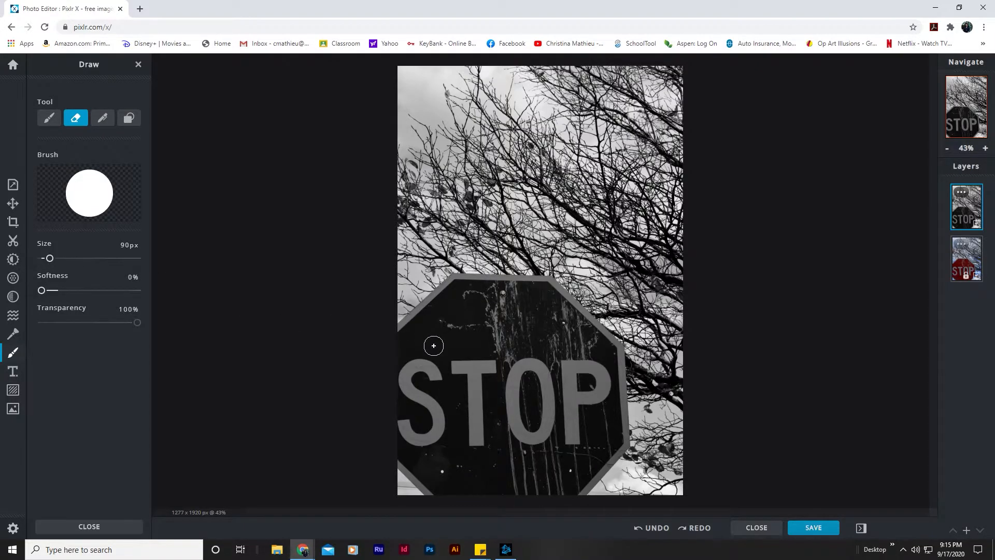
mouse_move(407, 349)
mouse_down()
mouse_move(460, 287)
mouse_move(399, 344)
mouse_move(403, 454)
mouse_move(448, 496)
mouse_move(460, 494)
mouse_move(419, 447)
mouse_move(412, 392)
mouse_move(428, 345)
mouse_move(450, 325)
mouse_move(428, 436)
mouse_move(449, 473)
mouse_move(447, 359)
mouse_move(462, 300)
mouse_move(453, 419)
mouse_move(464, 489)
mouse_move(474, 491)
mouse_move(471, 372)
mouse_move(483, 314)
mouse_move(481, 352)
mouse_move(577, 344)
mouse_move(513, 375)
mouse_move(541, 390)
mouse_move(528, 412)
mouse_move(646, 412)
mouse_up()
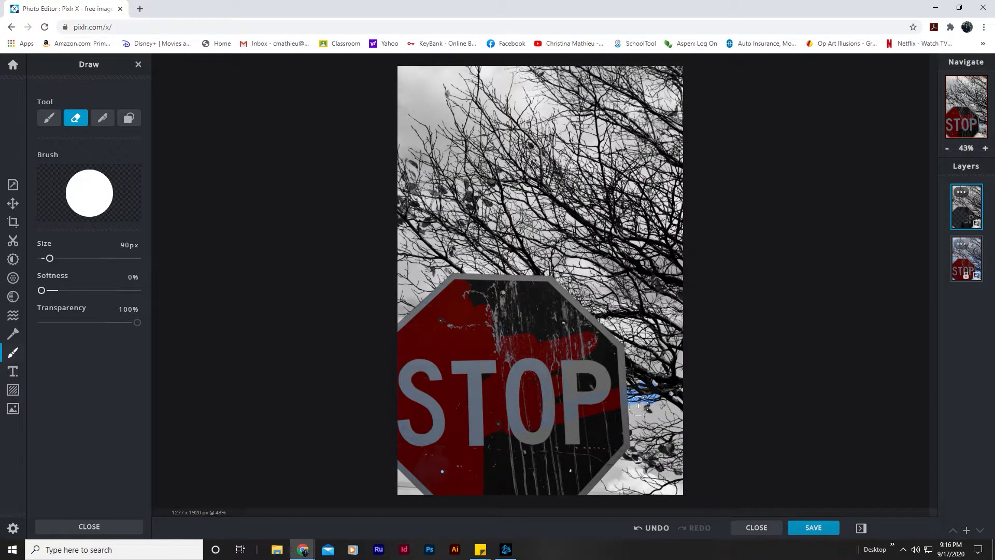
click(650, 528)
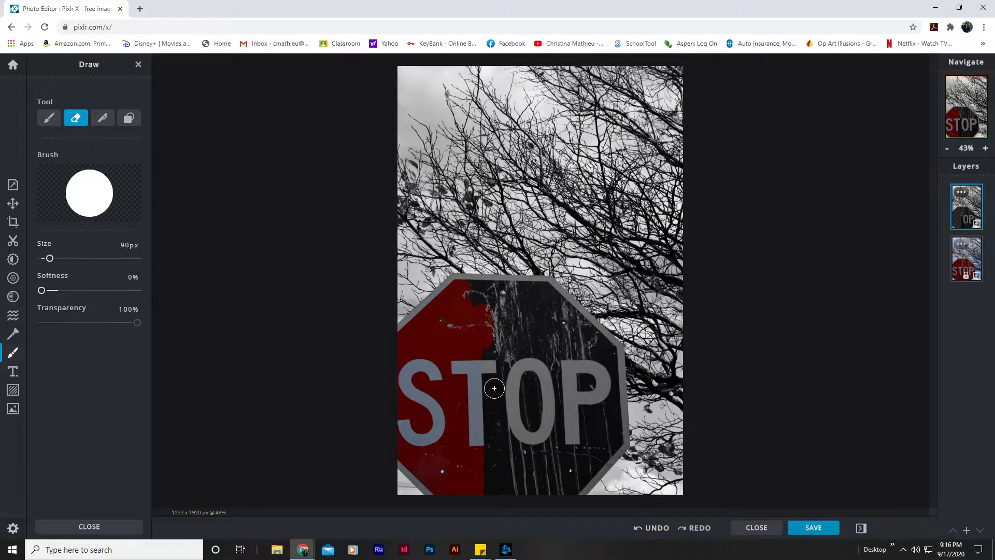
mouse_move(461, 287)
mouse_down()
mouse_move(545, 290)
mouse_move(462, 302)
mouse_move(502, 305)
mouse_move(485, 322)
mouse_move(473, 377)
mouse_move(495, 334)
mouse_move(486, 383)
mouse_move(499, 370)
mouse_move(482, 417)
mouse_move(521, 301)
mouse_move(493, 346)
mouse_move(533, 307)
mouse_move(487, 440)
mouse_move(520, 402)
mouse_move(556, 302)
mouse_move(513, 385)
mouse_move(551, 299)
mouse_move(587, 337)
mouse_up()
Set the eraser size to 58 px and erase the black-and-white layer over the sign's top edge, right side and remaining lettering.
scroll(587, 338, up, 5)
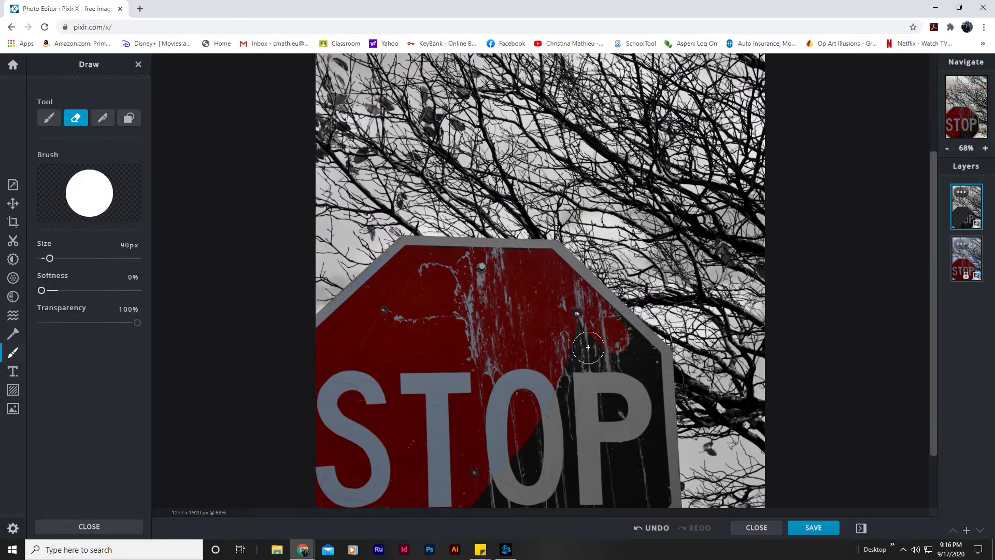
drag(45, 259, 47, 259)
mouse_move(674, 256)
mouse_down()
mouse_move(793, 378)
mouse_move(778, 358)
mouse_up()
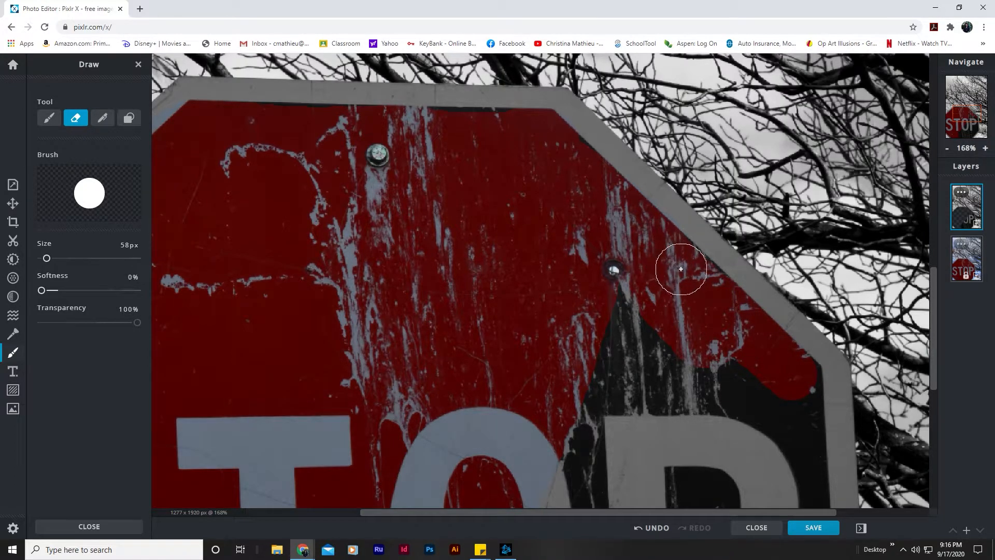
mouse_move(604, 327)
mouse_down()
mouse_move(620, 295)
mouse_move(610, 344)
mouse_up()
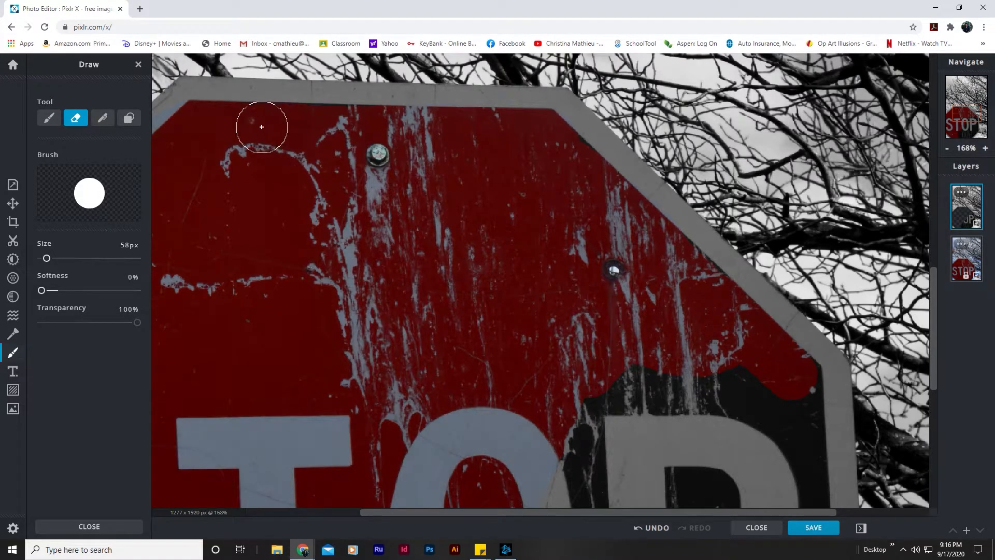
scroll(510, 271, down, 5)
mouse_move(613, 326)
mouse_down()
mouse_move(571, 325)
mouse_move(556, 373)
mouse_move(578, 393)
mouse_move(615, 327)
mouse_move(611, 348)
mouse_move(567, 376)
mouse_move(553, 374)
mouse_move(577, 410)
mouse_move(564, 426)
mouse_move(393, 384)
mouse_move(400, 356)
mouse_move(426, 405)
mouse_move(515, 448)
mouse_move(551, 403)
mouse_move(538, 401)
mouse_move(524, 407)
mouse_move(530, 418)
mouse_move(543, 401)
mouse_move(553, 414)
mouse_move(501, 442)
mouse_move(556, 438)
mouse_move(579, 406)
mouse_move(570, 408)
mouse_move(597, 422)
mouse_move(587, 417)
mouse_move(587, 438)
mouse_move(596, 345)
mouse_move(574, 380)
mouse_move(590, 382)
mouse_move(621, 340)
mouse_move(612, 439)
mouse_move(628, 411)
mouse_move(628, 331)
mouse_move(636, 445)
mouse_move(627, 456)
mouse_move(586, 486)
mouse_move(631, 433)
mouse_move(601, 463)
mouse_move(603, 430)
mouse_move(589, 454)
mouse_move(507, 450)
mouse_up()
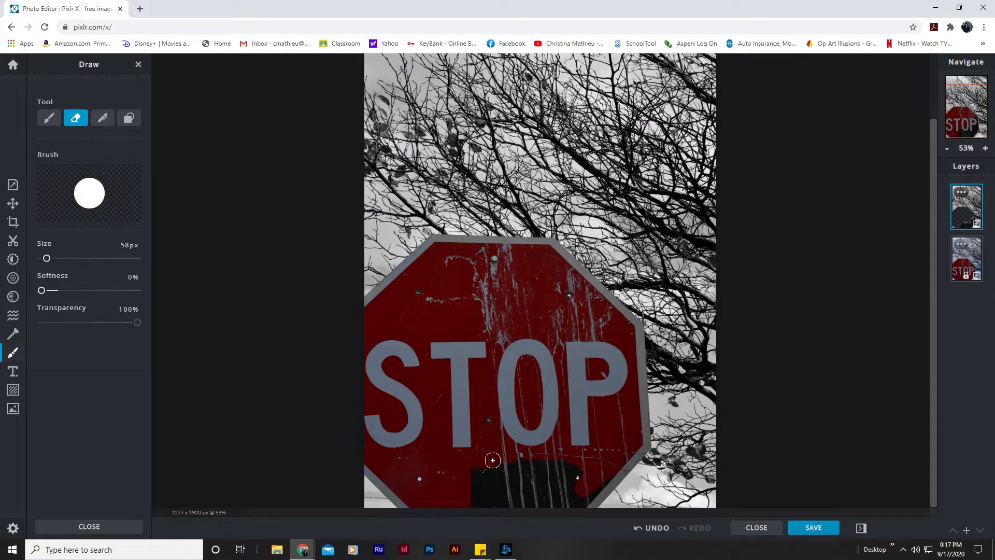
scroll(544, 395, down, 2)
scroll(543, 379, up, 1)
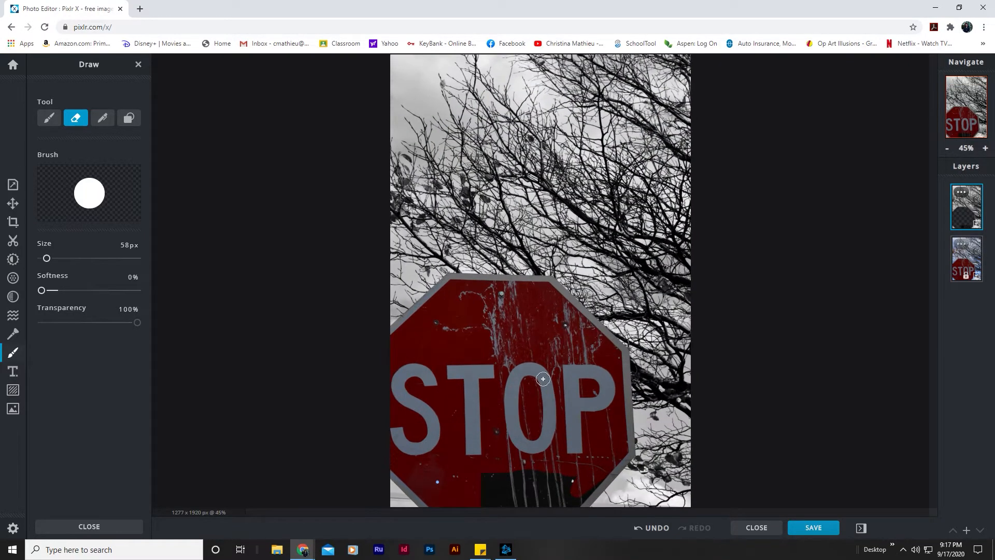
scroll(542, 379, down, 1)
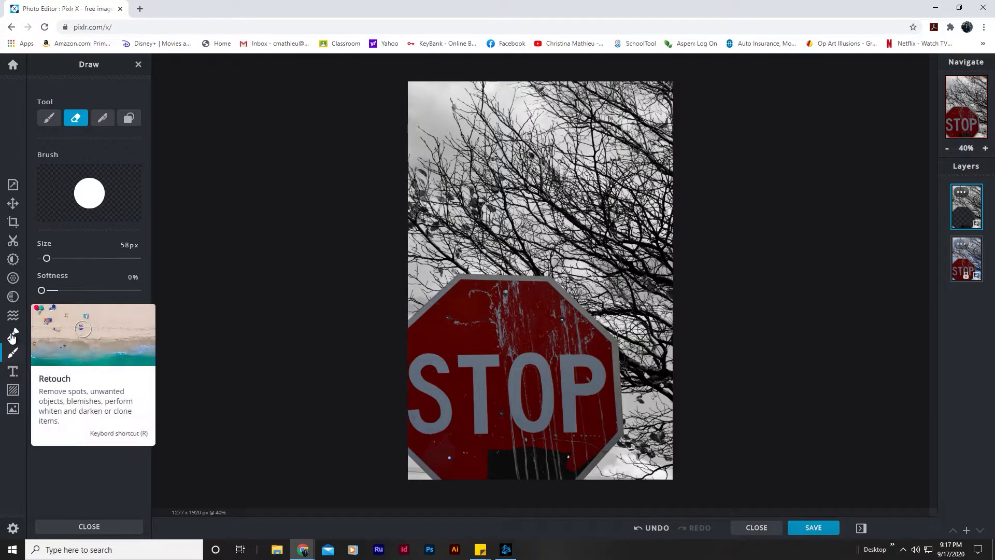
Use the Magic Cutout in Remove mode on the leftover black-and-white patch along the stop sign's lower edge.
click(13, 242)
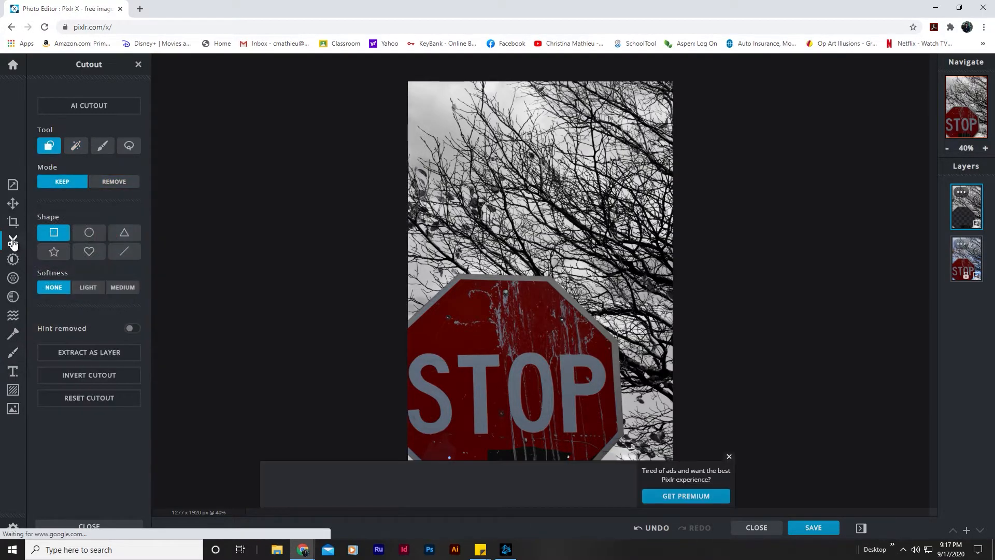
click(76, 146)
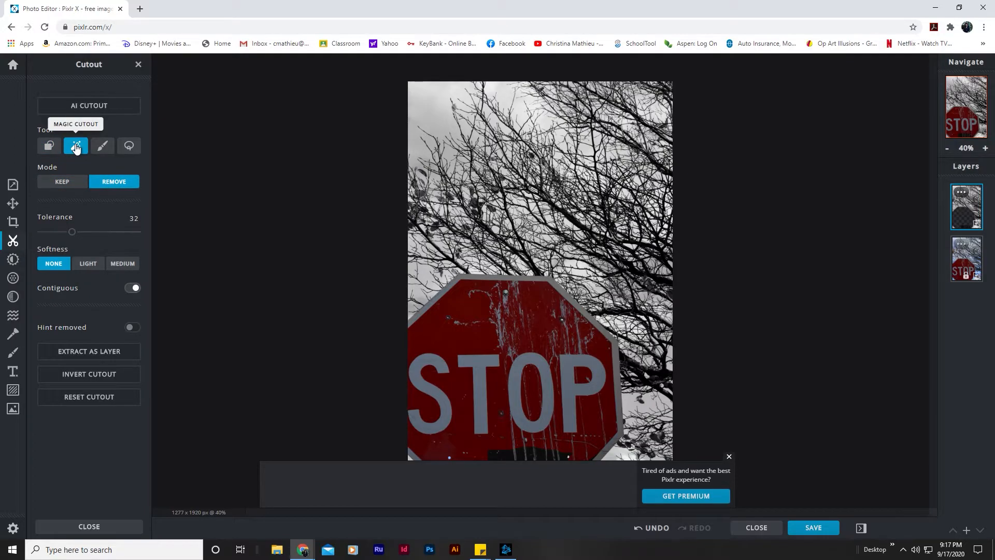
click(62, 183)
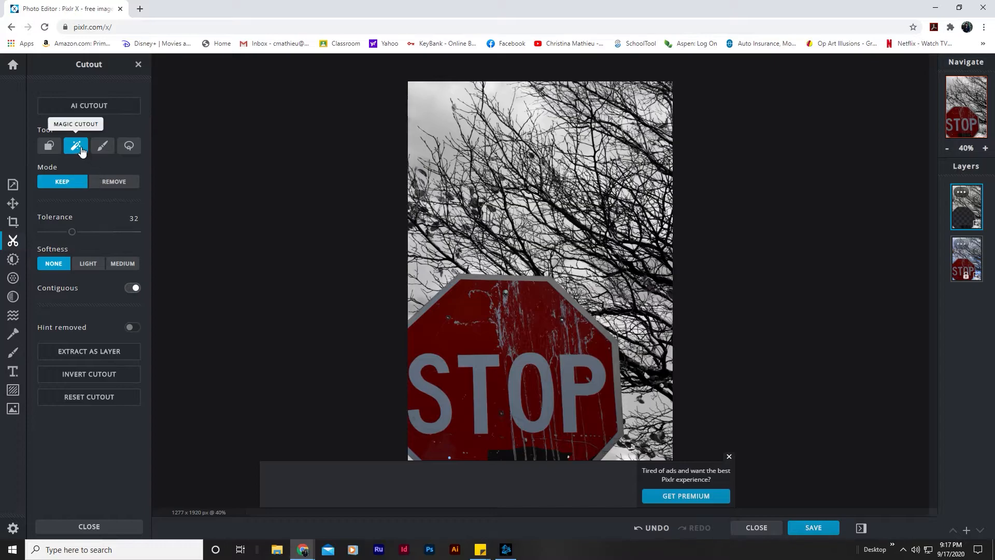
click(116, 186)
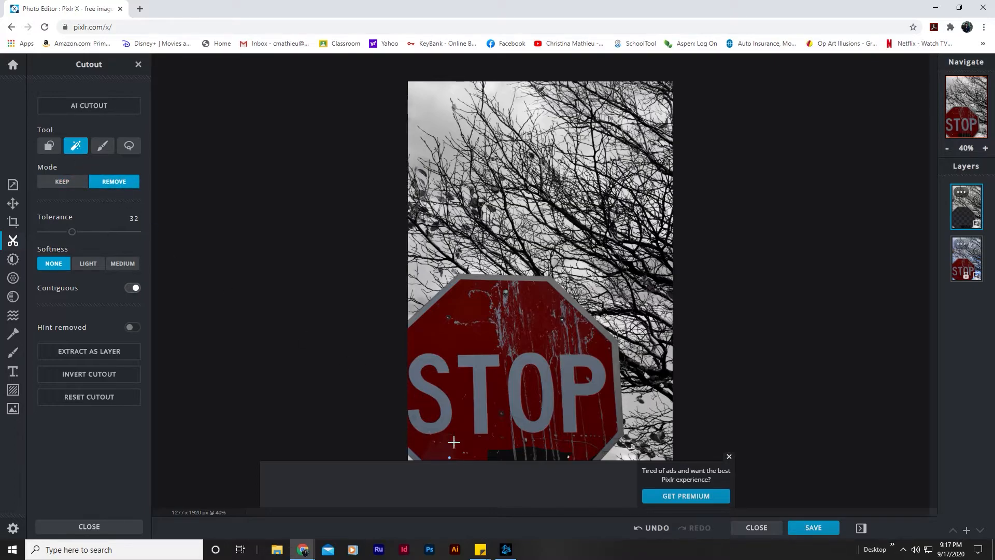
click(729, 456)
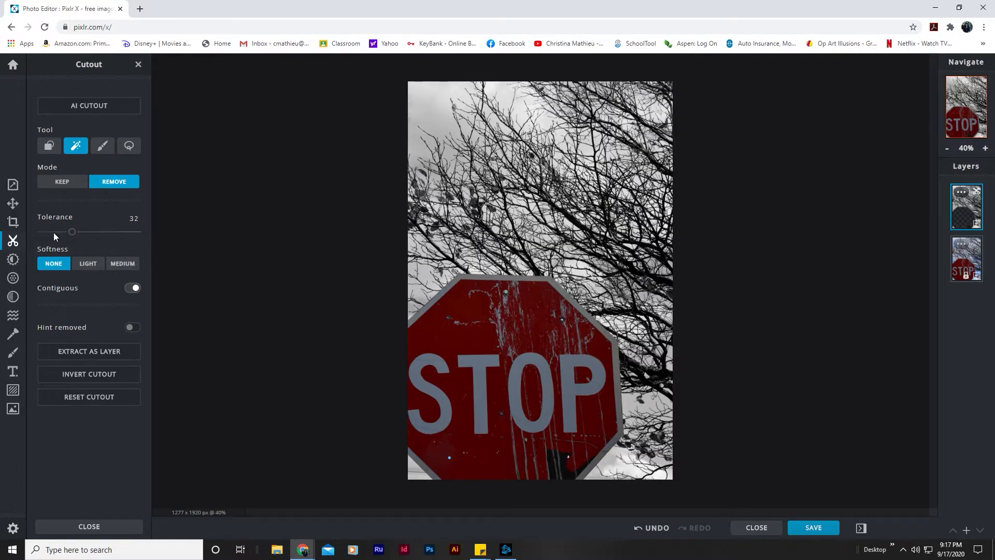
Set the Magic Cutout tolerance to 7 and remove the remaining dark patch near the sign's lower edge.
drag(70, 234, 50, 238)
scroll(552, 458, up, 3)
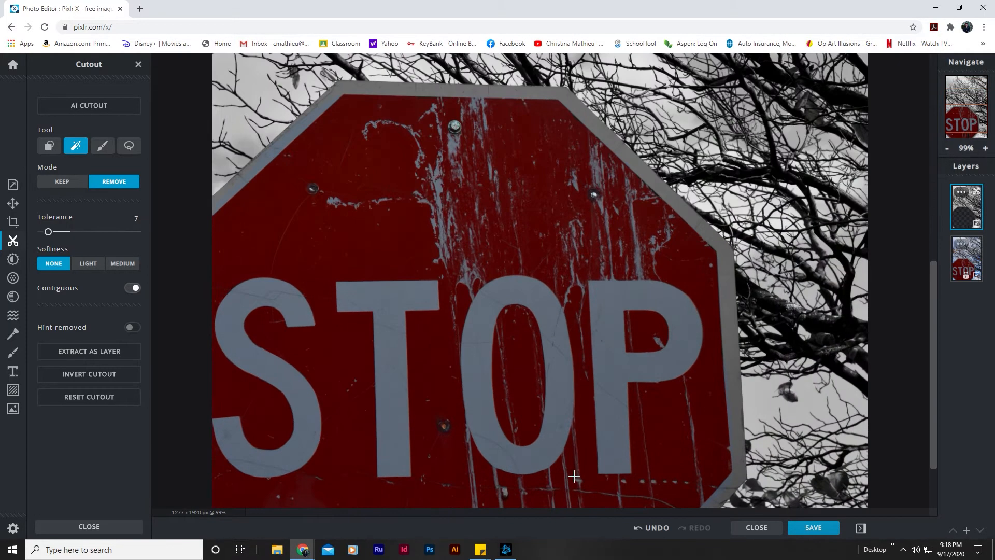
scroll(579, 441, down, 2)
scroll(580, 441, up, 1)
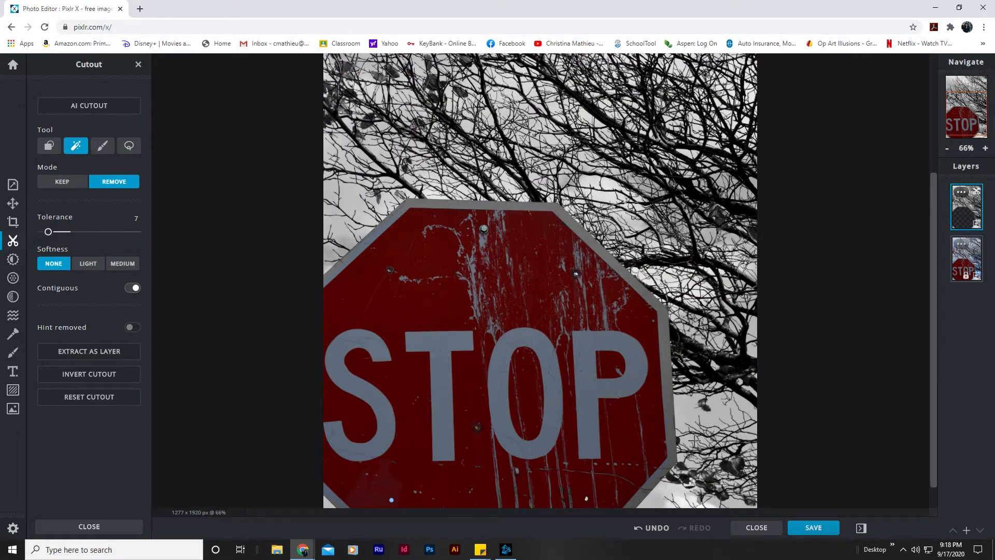
Try a lasso cutout over the branches just above the stop sign, undo it and leave the Cutout tool.
click(129, 146)
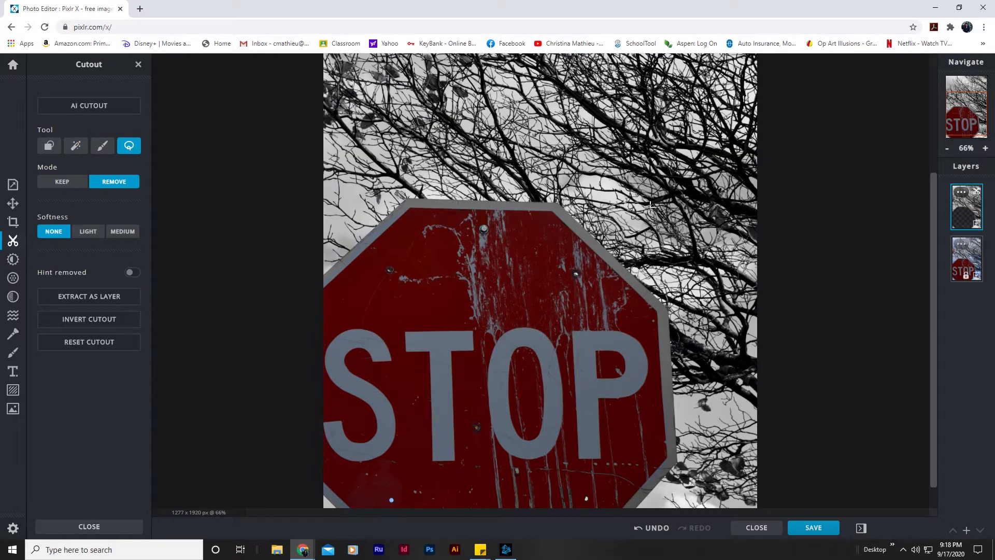
mouse_move(509, 183)
mouse_down()
mouse_move(489, 198)
mouse_move(513, 193)
mouse_up()
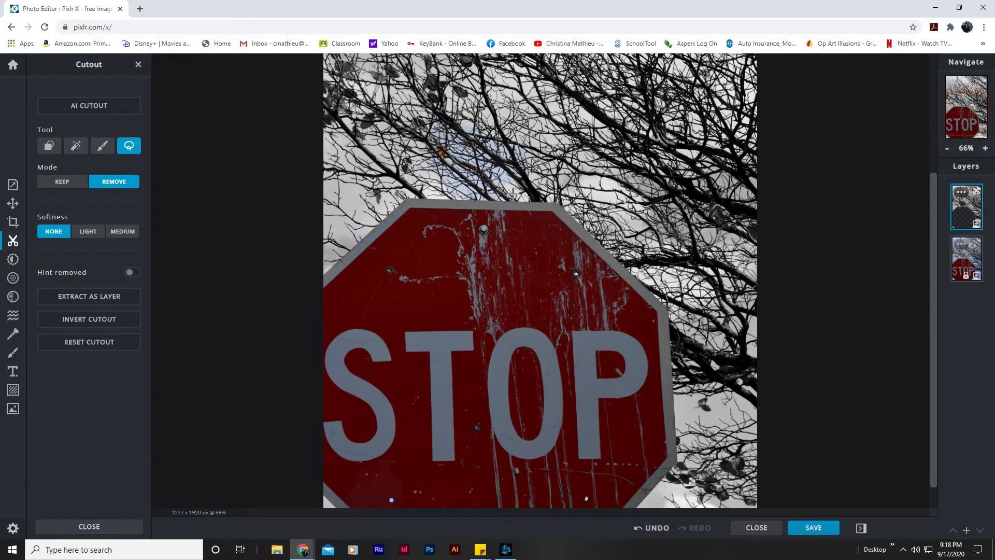
click(654, 534)
scroll(233, 227, up, 2)
scroll(298, 284, down, 5)
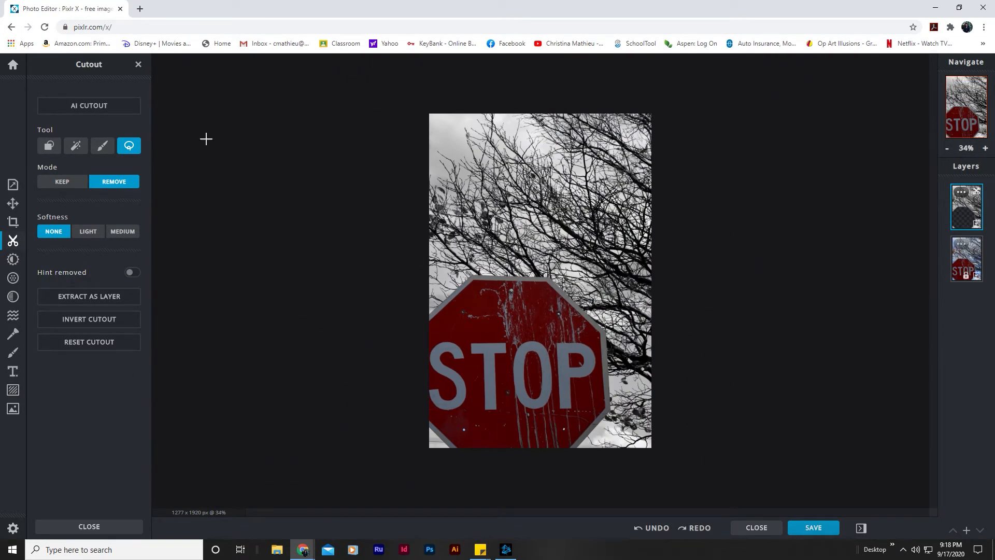
click(137, 64)
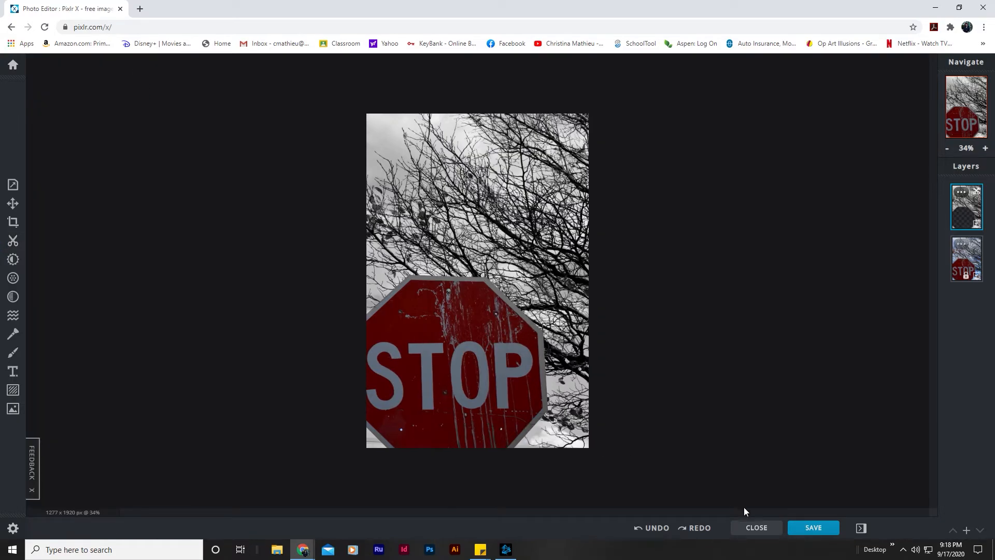
Save and download the image as a JPG named "Black and White Color Pop Stop Sign".
click(807, 528)
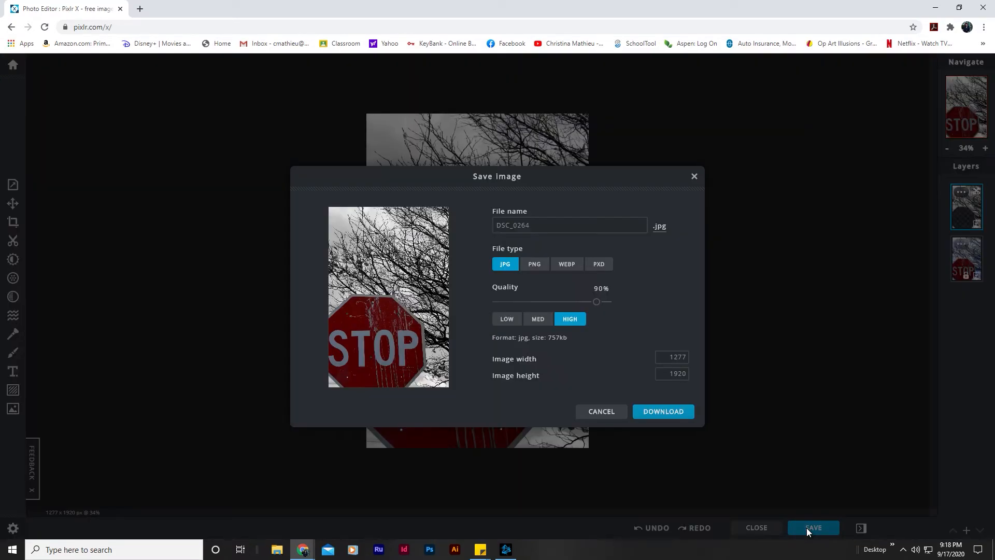
drag(534, 226, 471, 227)
text(Black and White Color Pop Stop Sign)
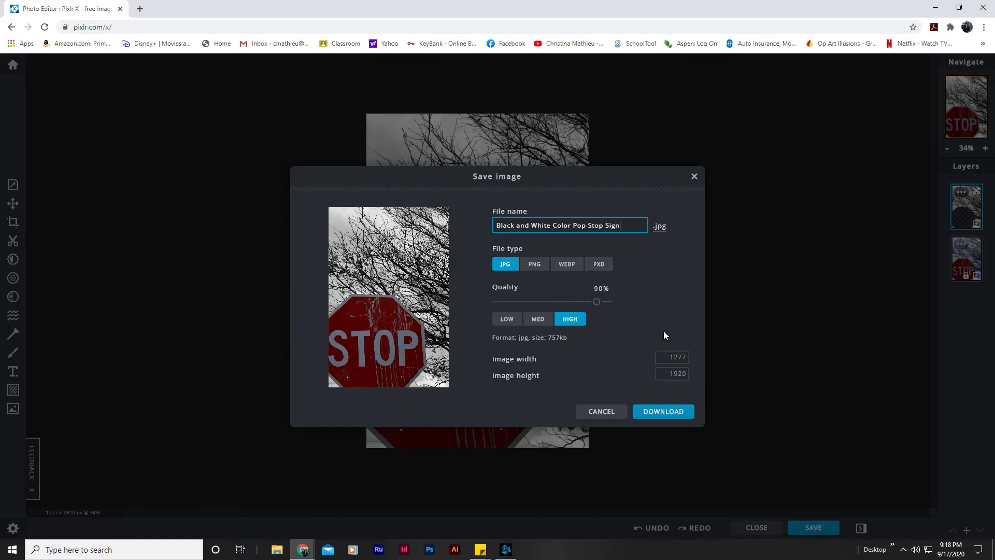
click(668, 414)
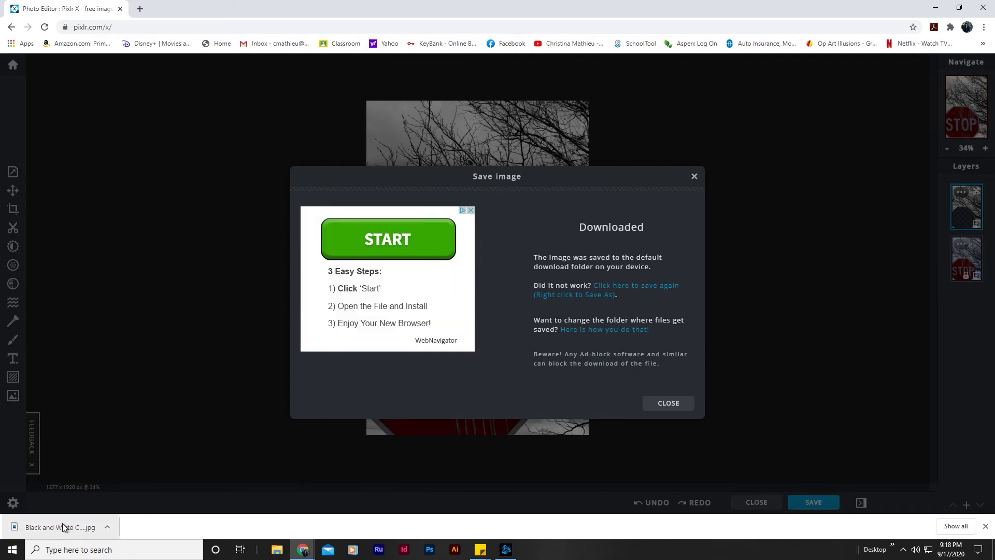
click(653, 405)
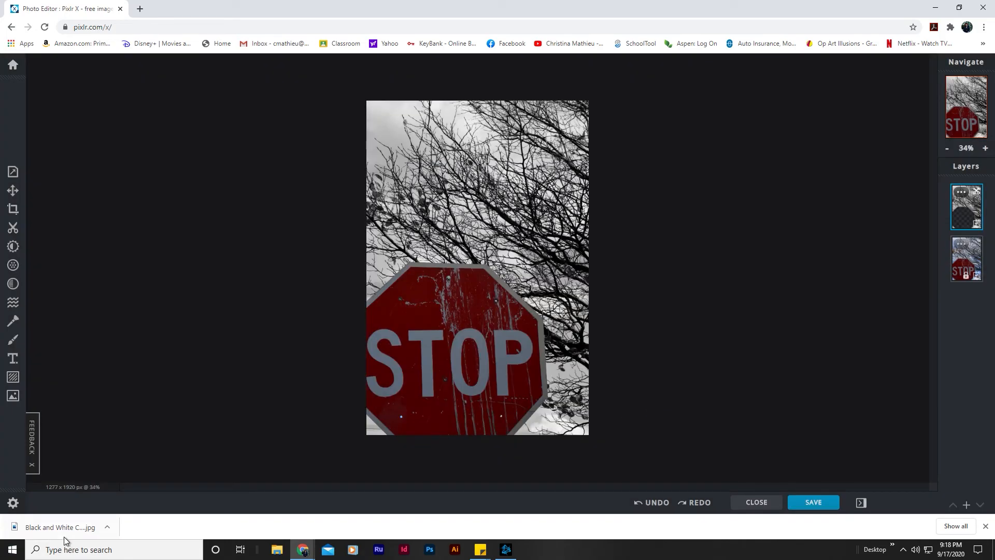